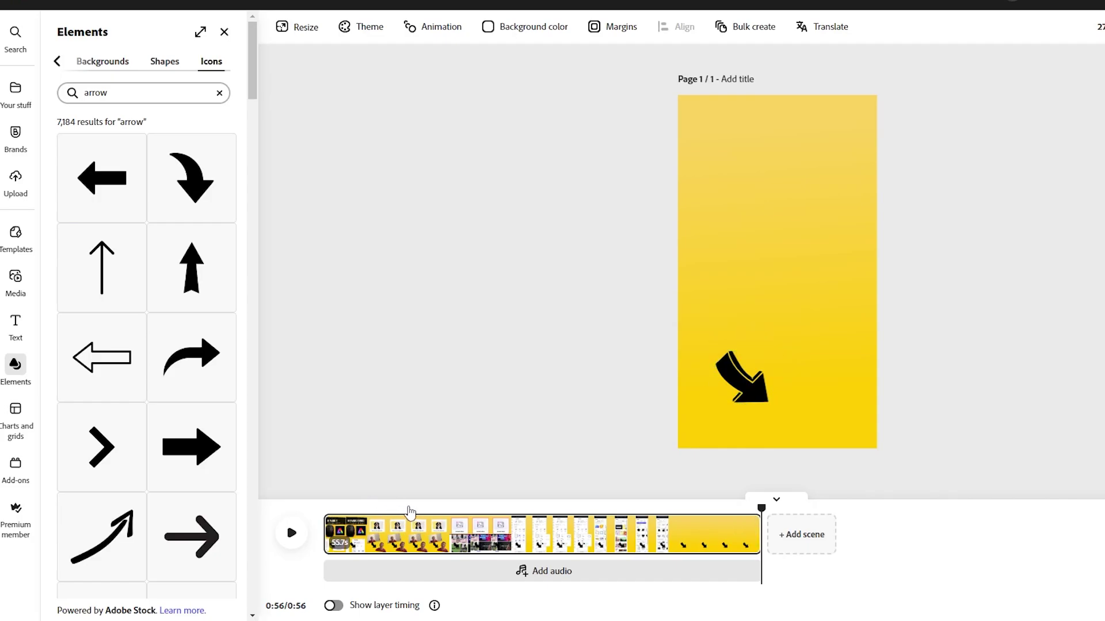
Step: Preview the video at the 8- and 12-second marks and scrub through the later frames
click(387, 507)
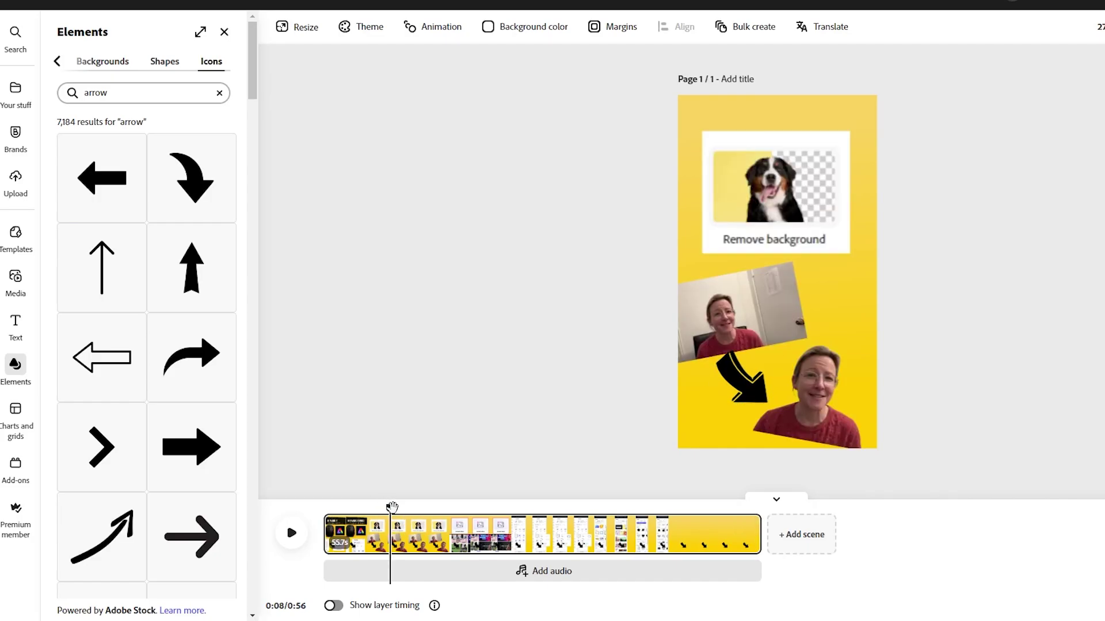
click(422, 537)
mouse_move(421, 537)
mouse_down()
mouse_move(550, 561)
mouse_move(371, 562)
mouse_move(385, 573)
mouse_up()
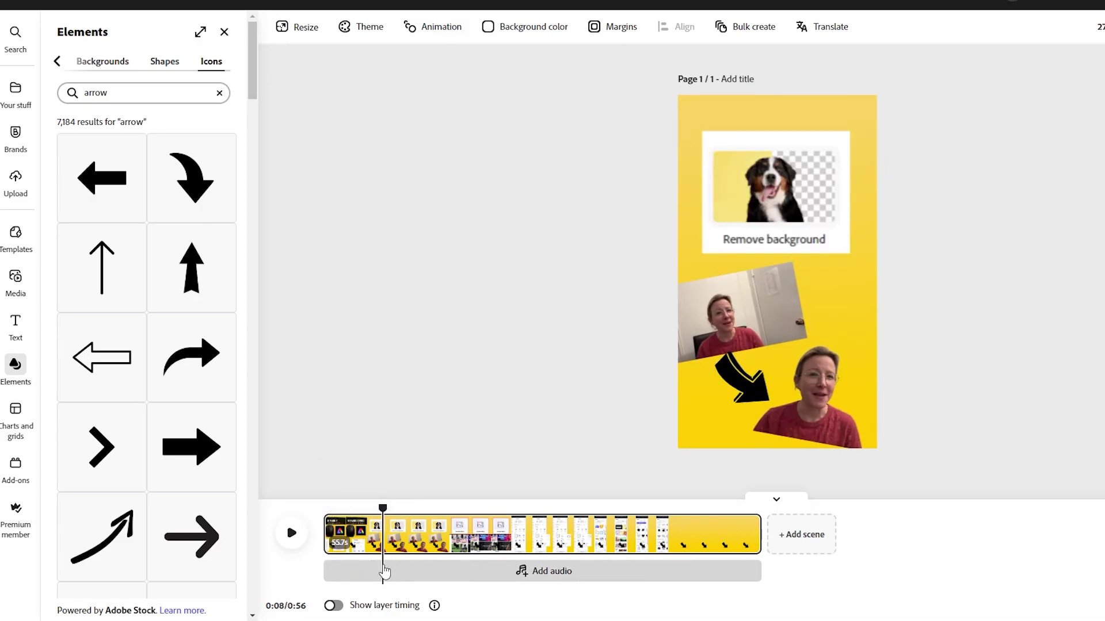
Step: Select the arrow icon and turn on Show layer timing to reveal its track
click(735, 394)
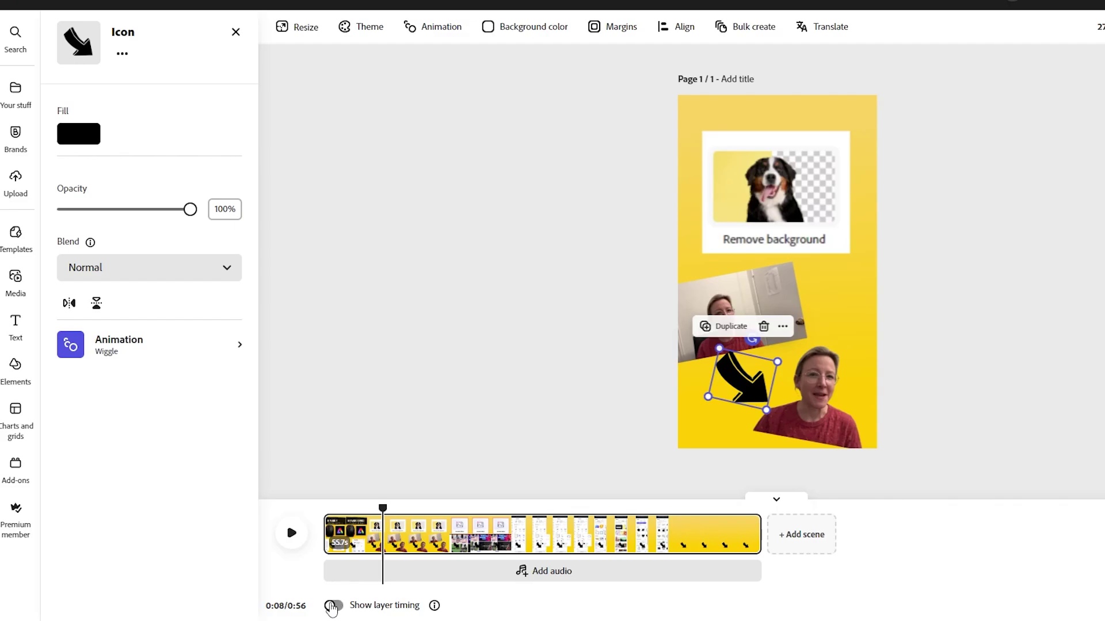
click(331, 608)
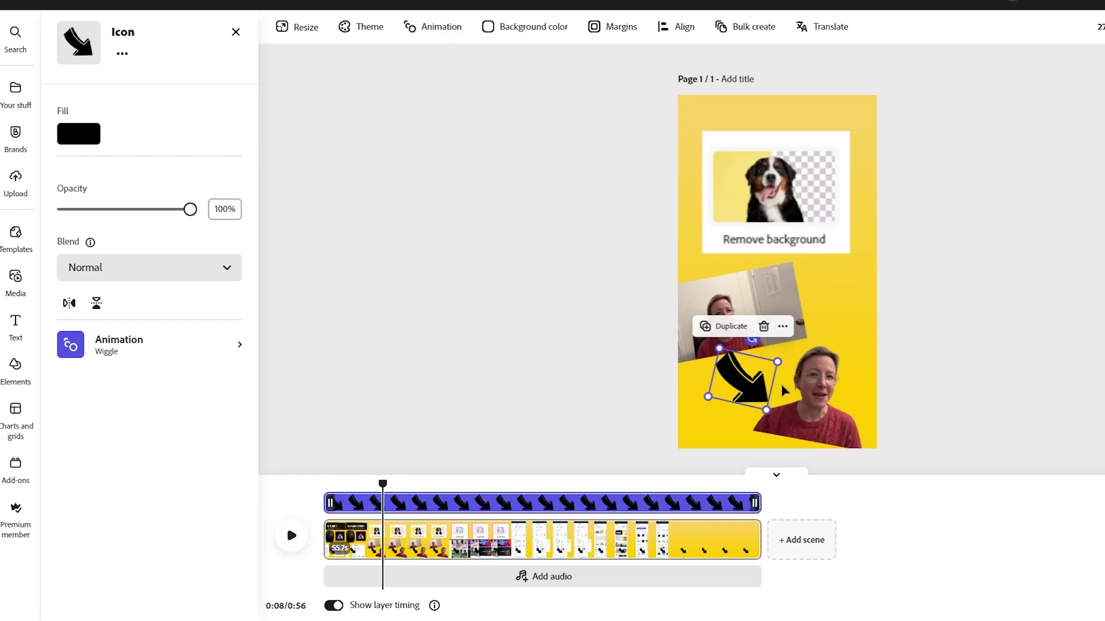
Step: Set the playhead near 5.5 seconds and trim the arrow layer to start there
drag(382, 484, 543, 485)
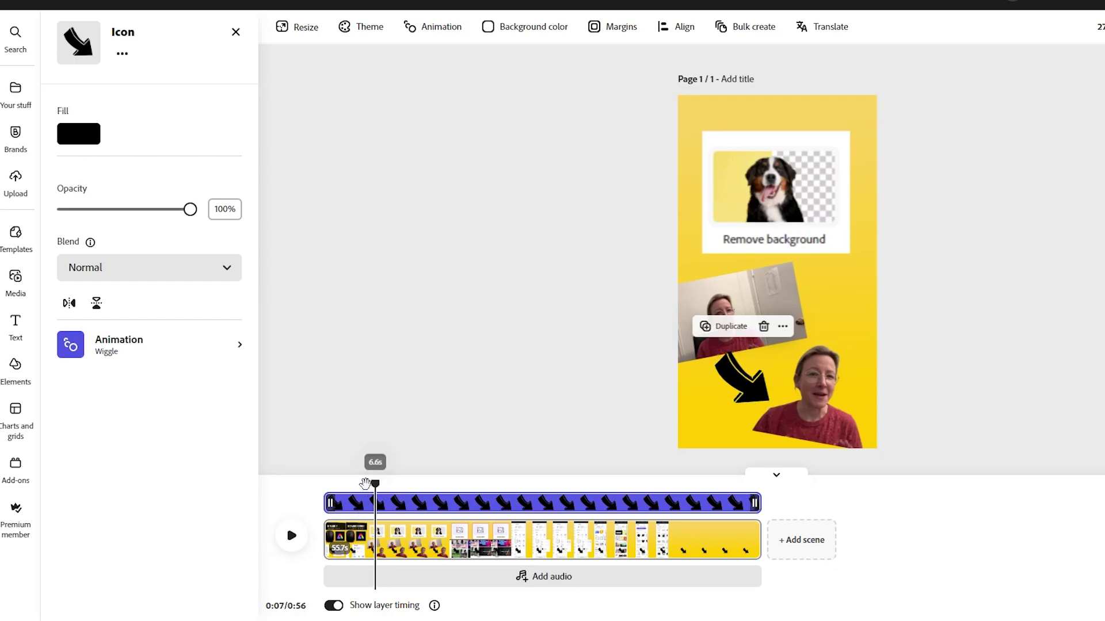
drag(513, 530, 371, 544)
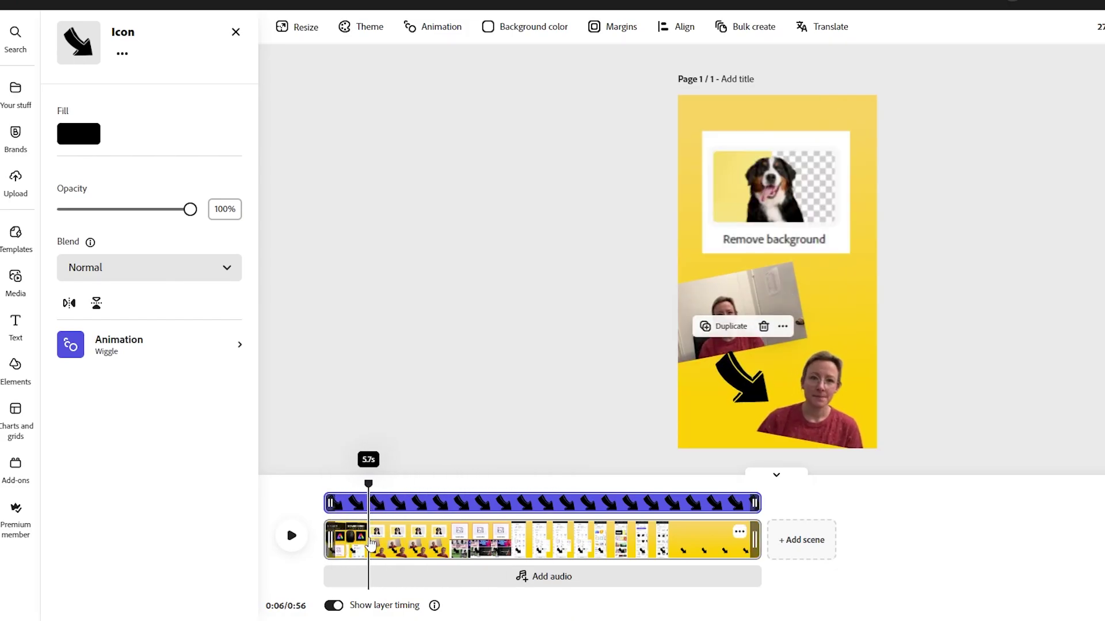
drag(371, 545, 370, 543)
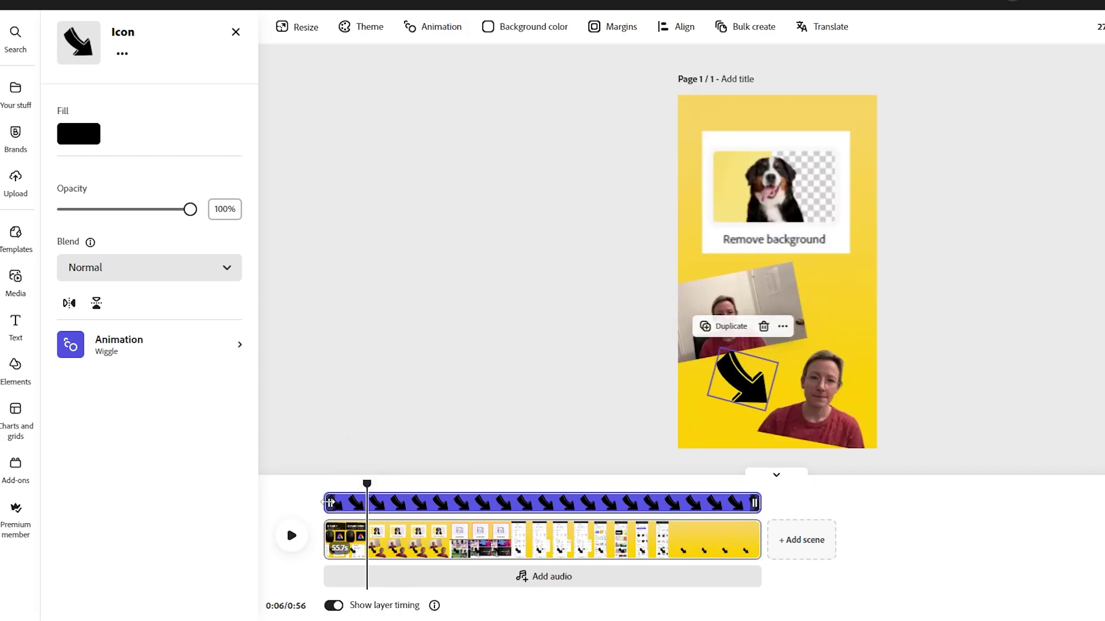
drag(332, 502, 366, 510)
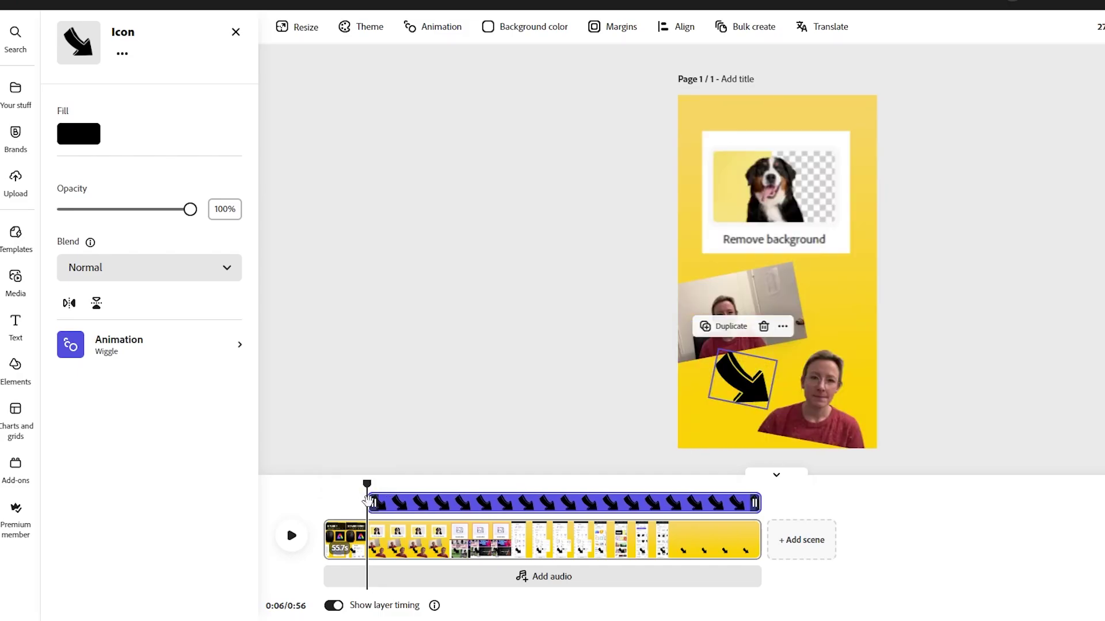
drag(367, 484, 448, 501)
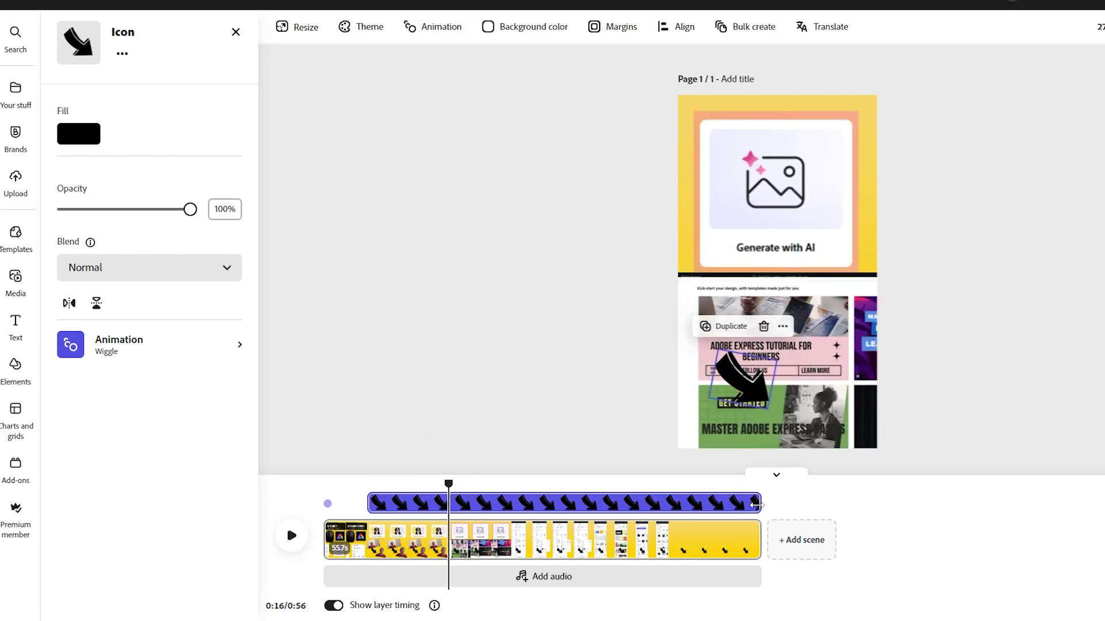
Step: Trim the arrow layer's end to about 16 seconds and check the preview there
drag(763, 516, 451, 512)
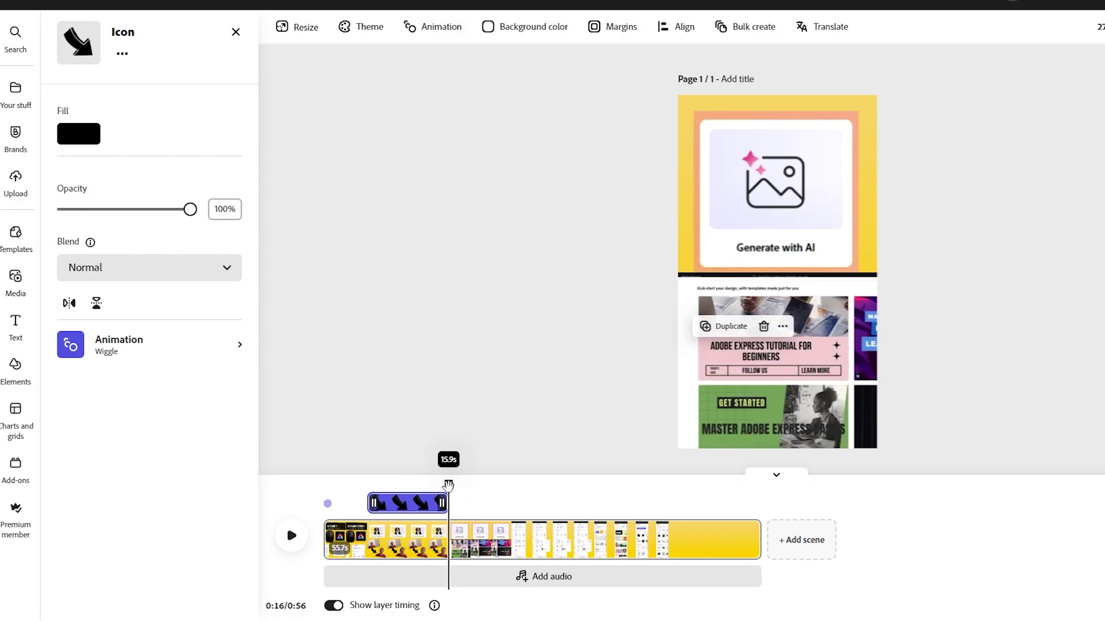
drag(448, 486, 448, 485)
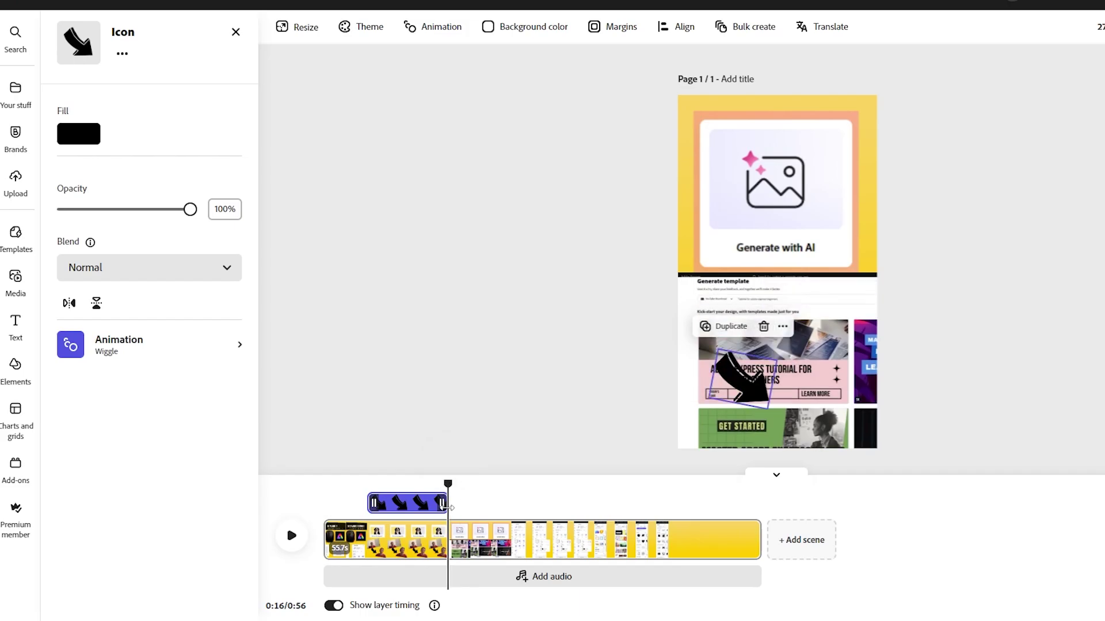
drag(447, 483, 415, 514)
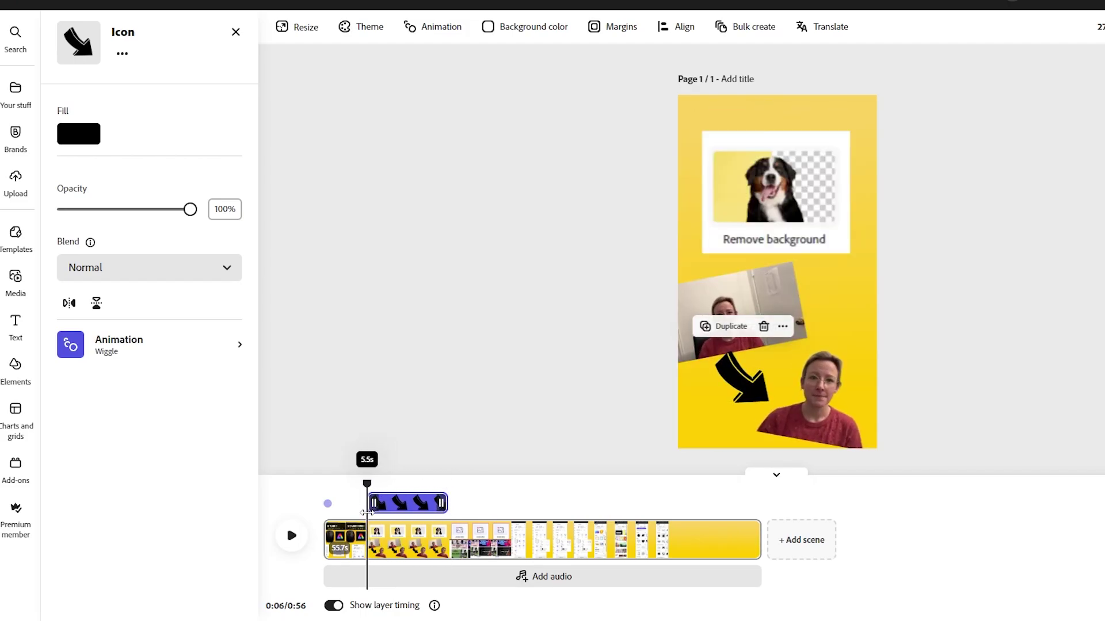
Step: Confirm the arrow is gone by 24 seconds, then turn off Show layer timing
click(475, 539)
click(509, 539)
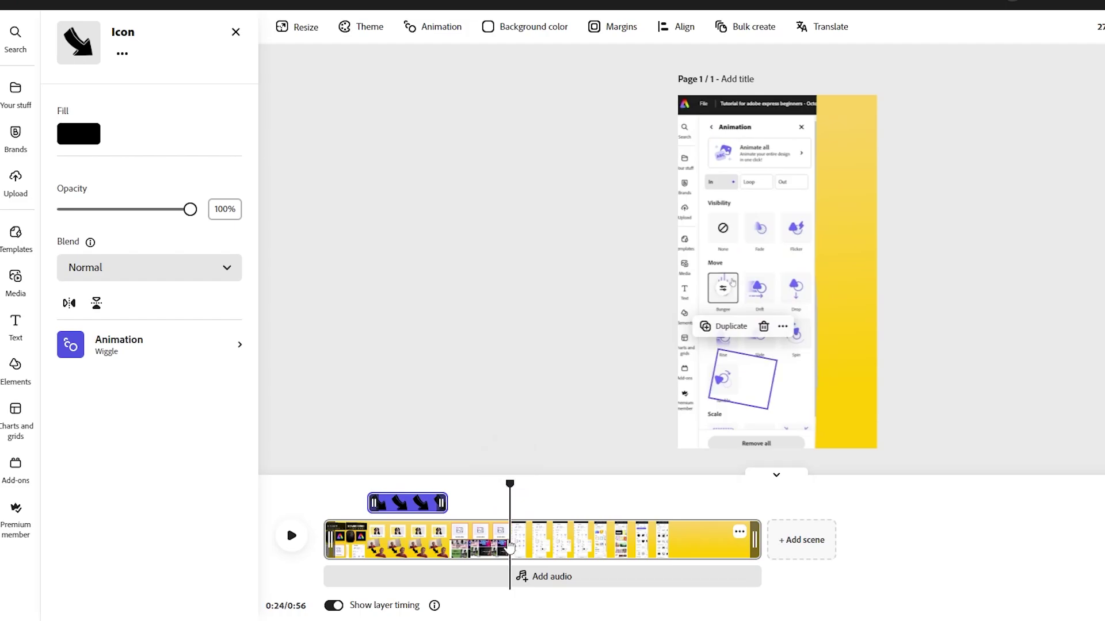
click(335, 607)
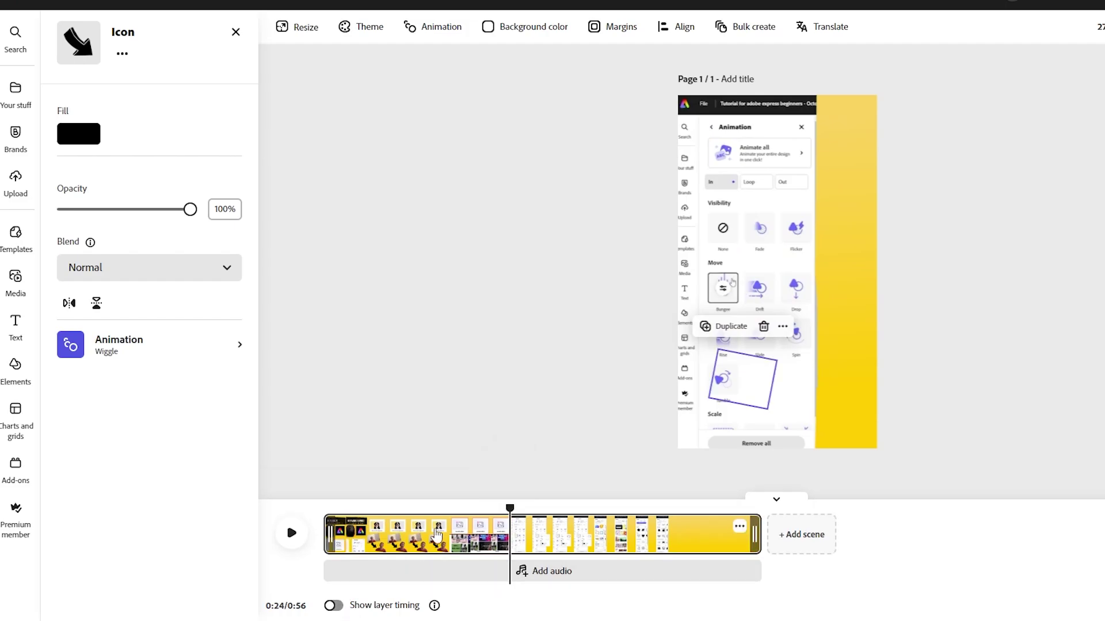